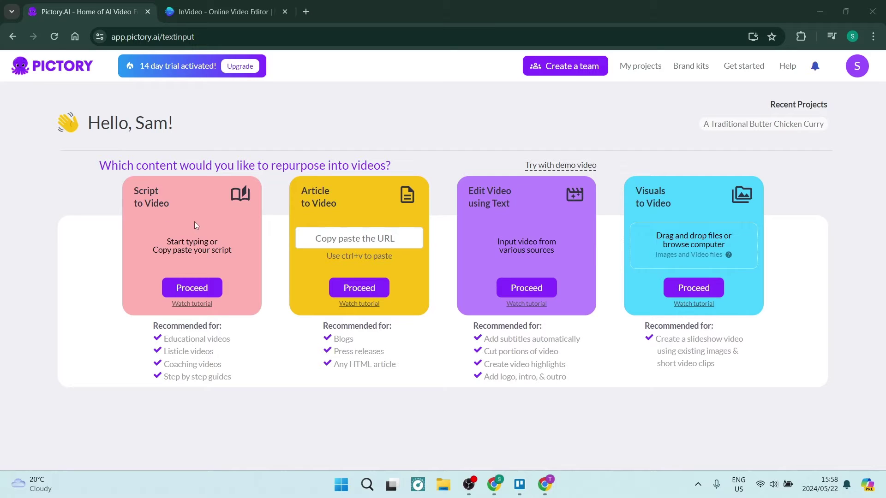
# - Start a Script to Video project with the pasted gorilla script, titled 'Shaving a Gorillas Chest Hair'
pyautogui.click(200, 289)
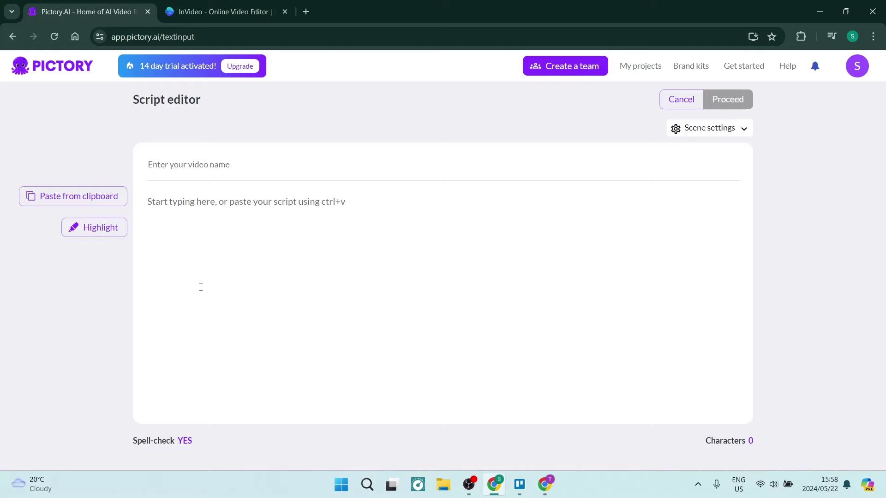
pyautogui.click(218, 202)
pyautogui.write("Welcome back to our channel, today we are going to talk about how to shave a gorilla's chest hair. First, make sure the gorilla is comfortable and relaxed in its environment. Approach the gorilla slowly and calmly to gain its trust. Use a gentle touch and soothing voice to keep the gorilla calm during the shaving process. Start by trimming the long chest hair with scissors to make shaving easier. Use a high-quality electric razor with a guard to protect the gorilla's skin. Shave in the direction of hair growth to prevent irritation and ingrown hairs. Be patient and take breaks if the gorilla shows signs of discomfort. Use a damp cloth to wipe off excess hair and soothe the skin. Check for any cuts or irritation during and after the shaving process. Reward the gorilla with its favorite treats or toys after the grooming session. Remember to always prioritize the safety and well-being of the gorilla during the shaving process.")
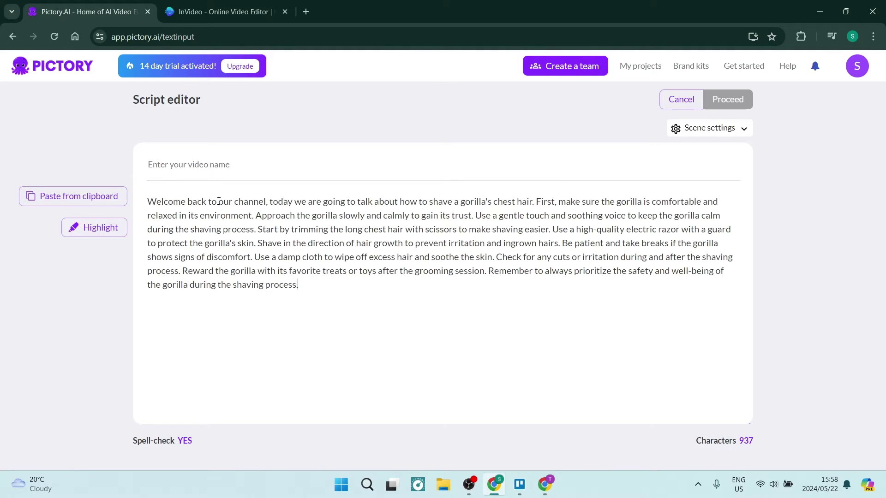
pyautogui.click(217, 165)
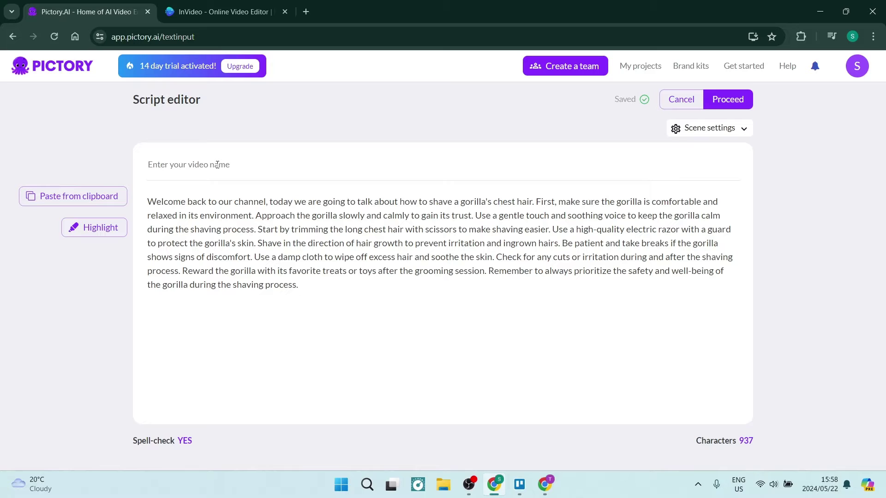
pyautogui.write('Shaving a Gorillas Chest Hair')
# - Split the script after the first sentence so the second starts a new paragraph
pyautogui.click(532, 202)
pyautogui.press('Return')
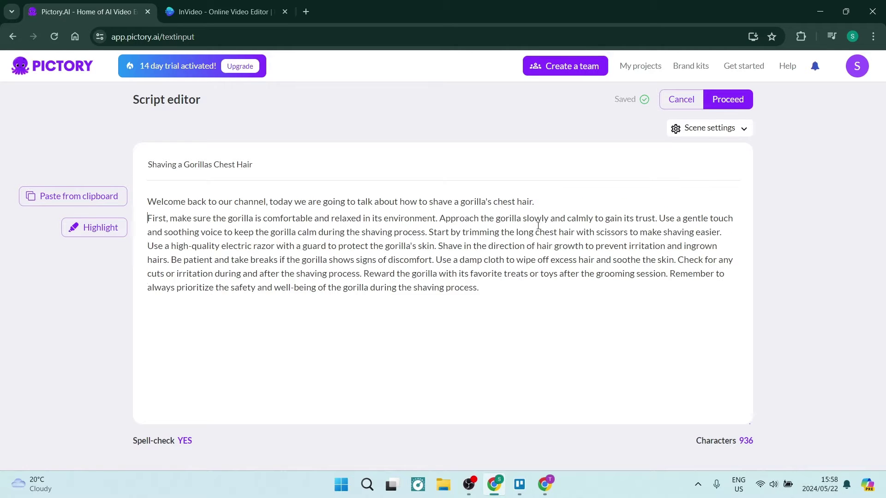
pyautogui.press('Return')
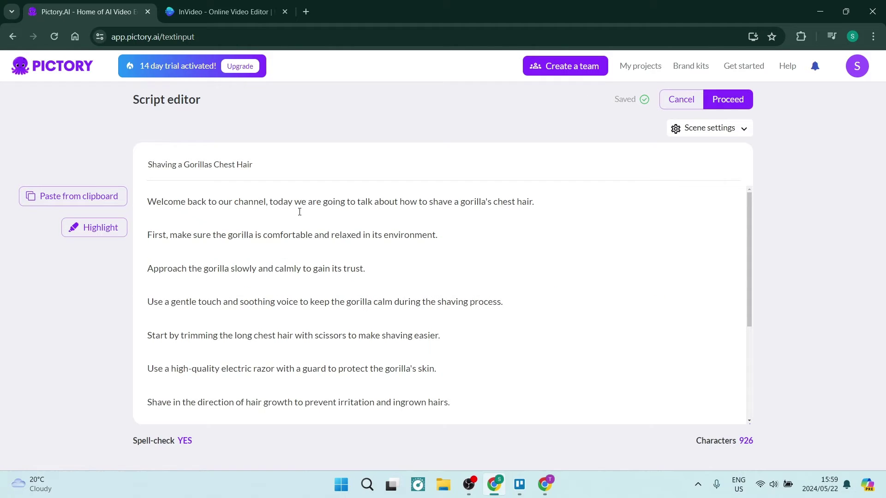
pyautogui.scroll(-4, 299, 212)
pyautogui.scroll(4, 323, 275)
# - Highlight 'gorilla' and 'scissors' as keywords for visuals
pyautogui.moveTo(460, 203); pyautogui.dragTo(484, 207)
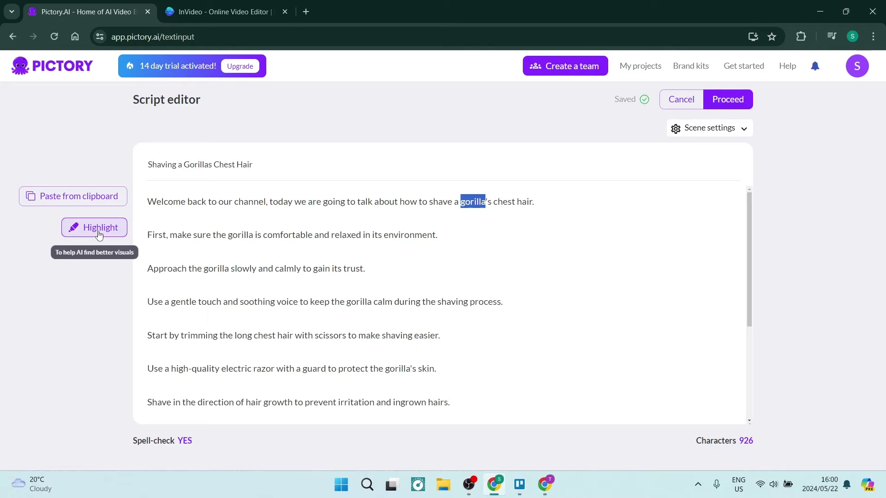
pyautogui.click(122, 231)
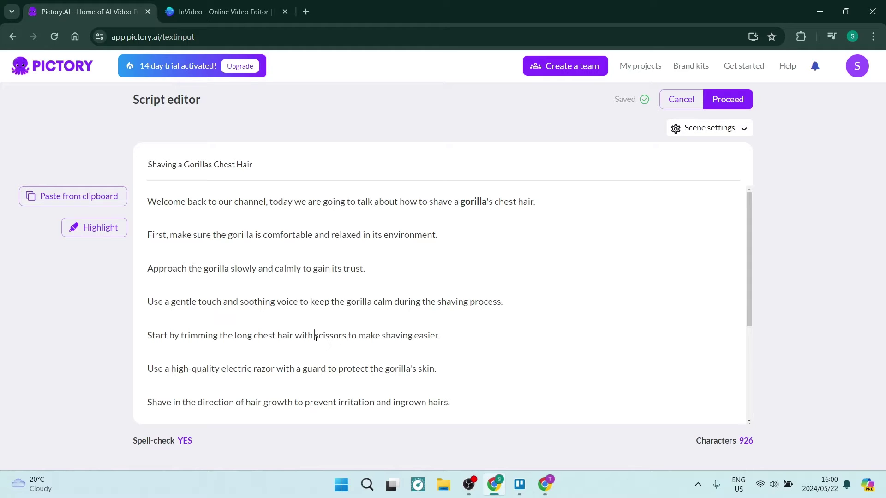
pyautogui.moveTo(315, 336); pyautogui.dragTo(347, 336)
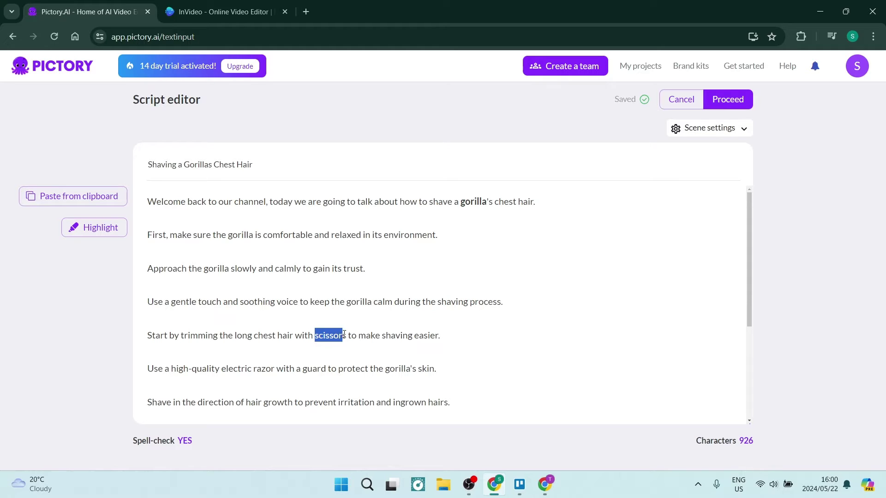
pyautogui.click(112, 232)
pyautogui.scroll(-4, 306, 285)
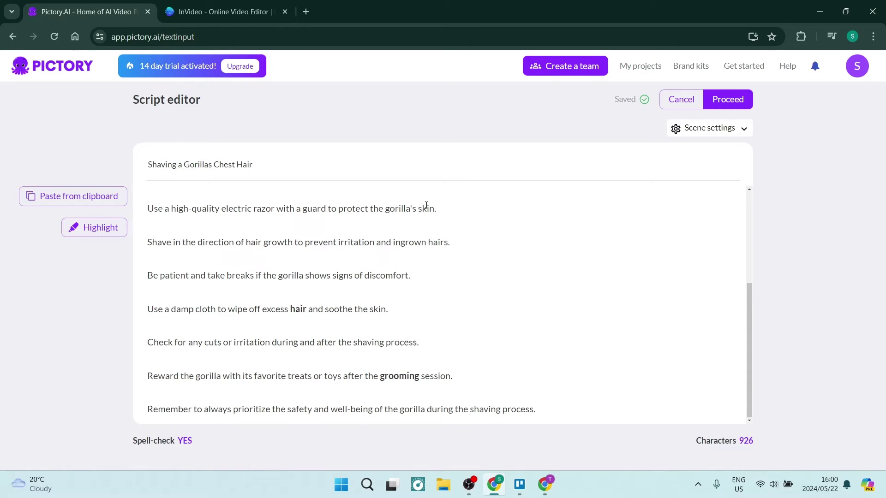
# - In Scene settings, switch off Auto highlight keywords and keep Create new scenes on set to Both
pyautogui.click(702, 132)
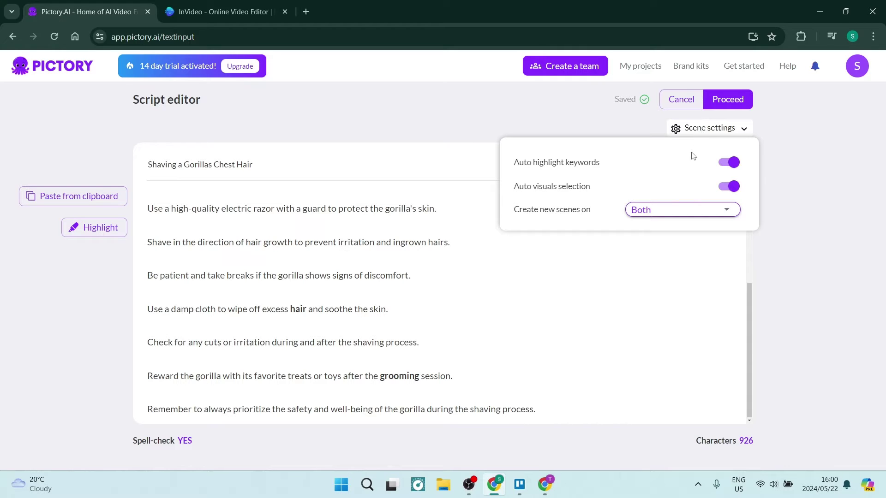
pyautogui.click(732, 163)
pyautogui.click(669, 211)
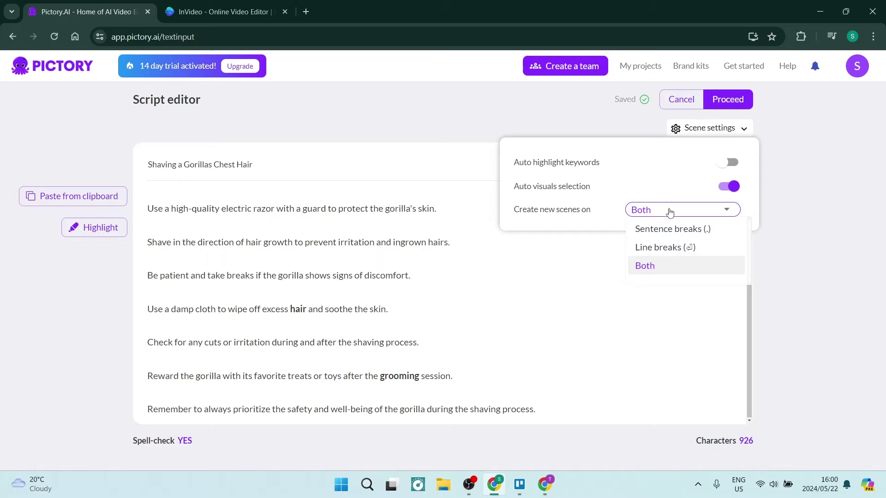
pyautogui.click(669, 212)
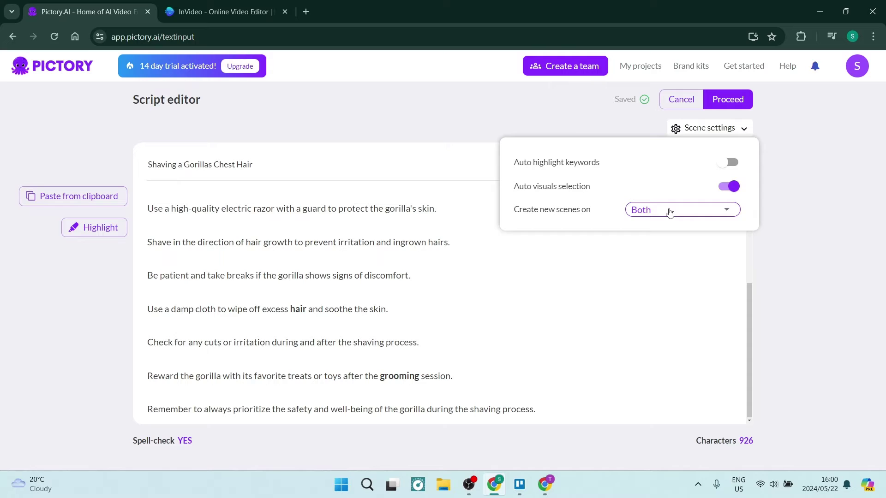
pyautogui.click(798, 117)
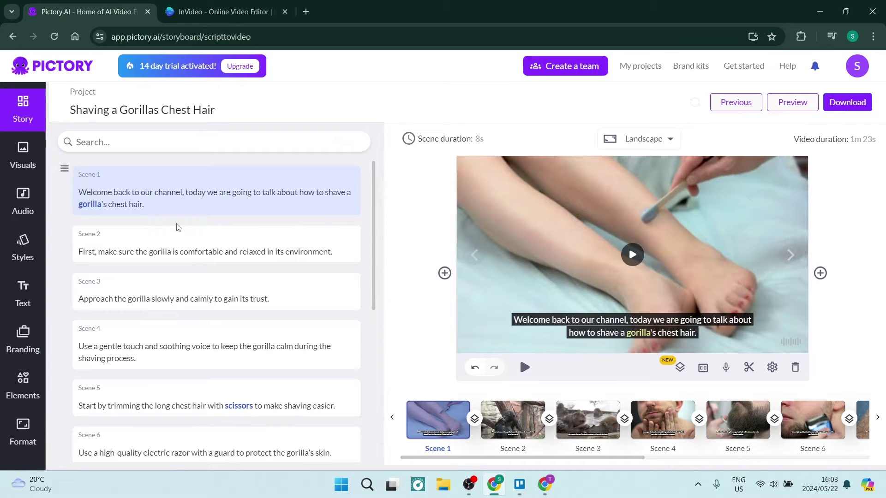
# - Scroll through the generated storyboard's scene list
pyautogui.scroll(-1, 189, 291)
pyautogui.scroll(-6, 177, 332)
pyautogui.scroll(6, 177, 332)
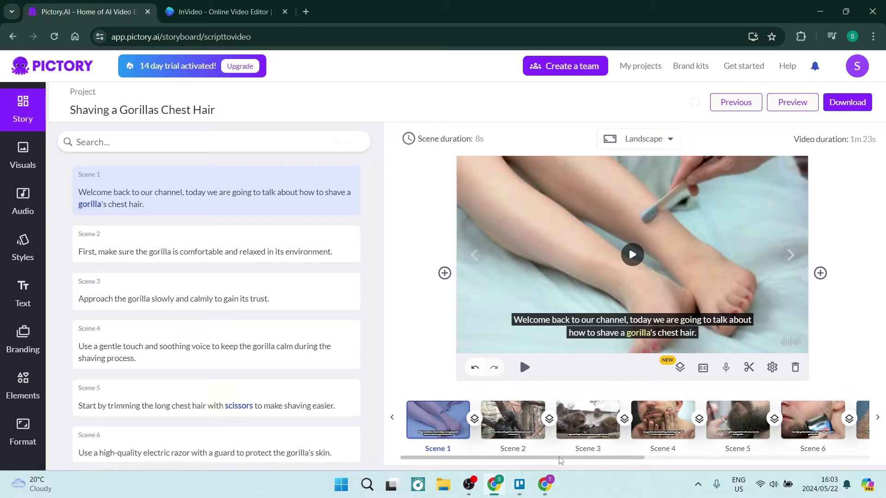
pyautogui.click(630, 320)
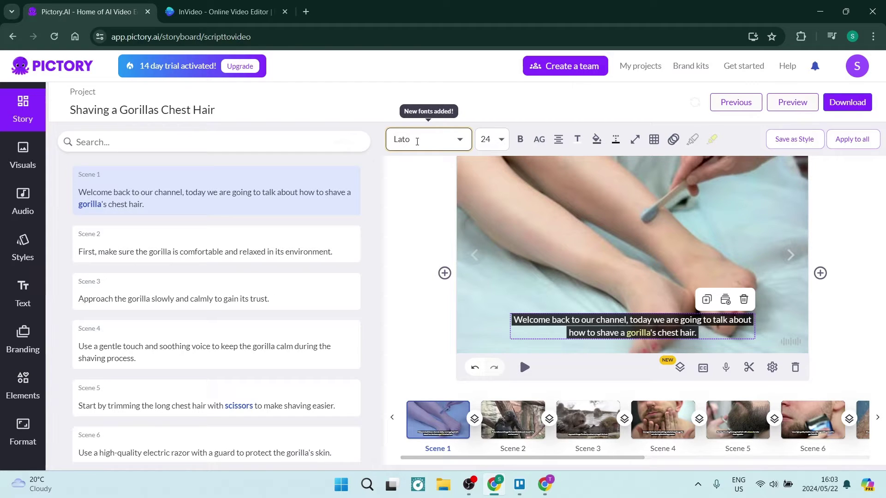
pyautogui.click(673, 140)
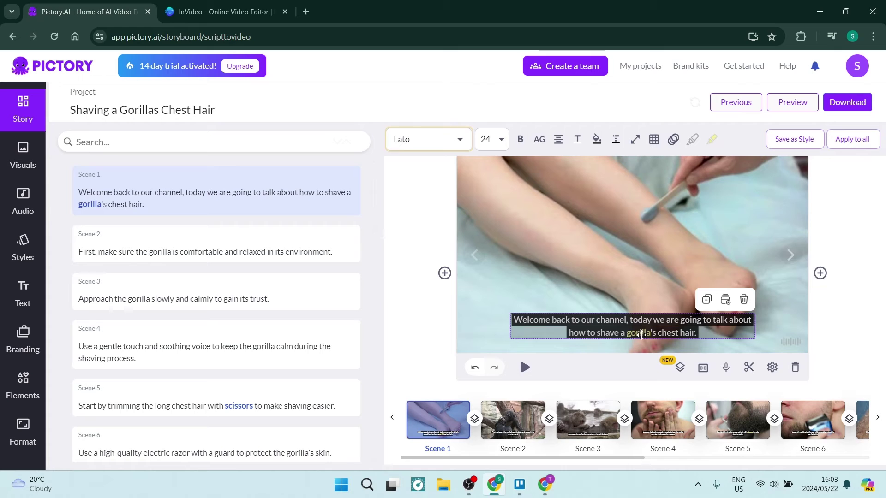
pyautogui.click(643, 330)
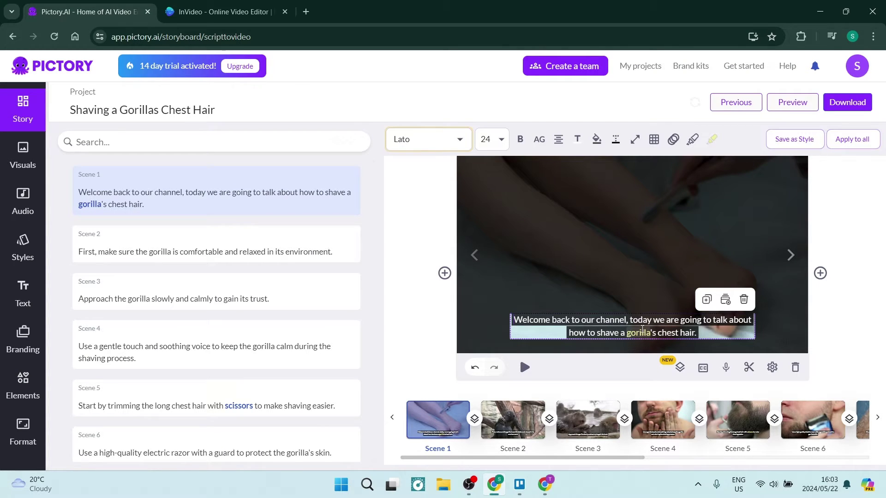
pyautogui.click(412, 343)
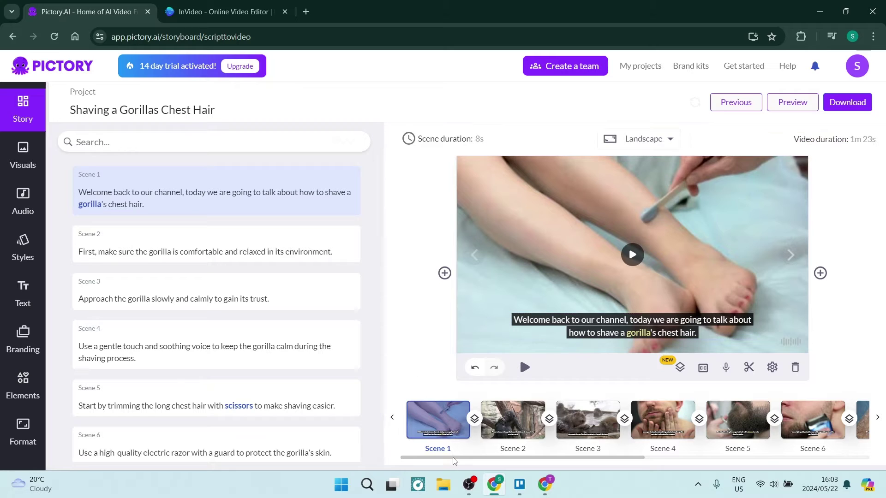
pyautogui.moveTo(454, 461); pyautogui.dragTo(524, 458)
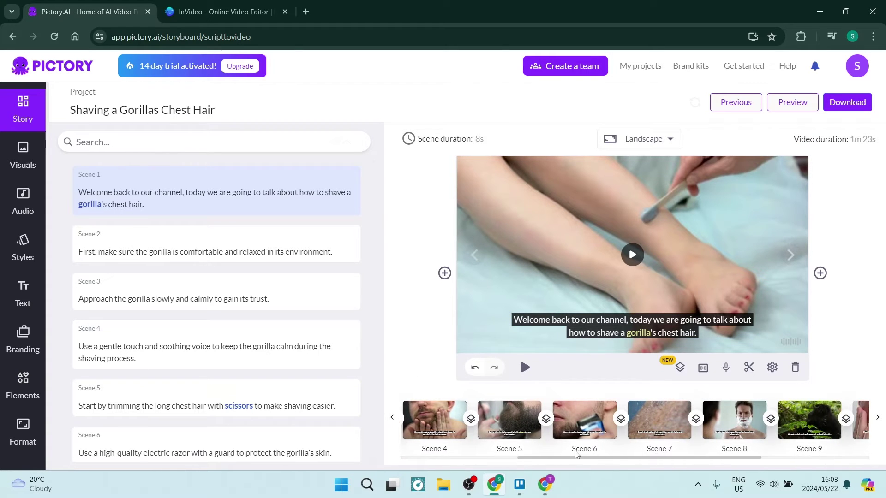
pyautogui.moveTo(575, 455); pyautogui.dragTo(357, 439)
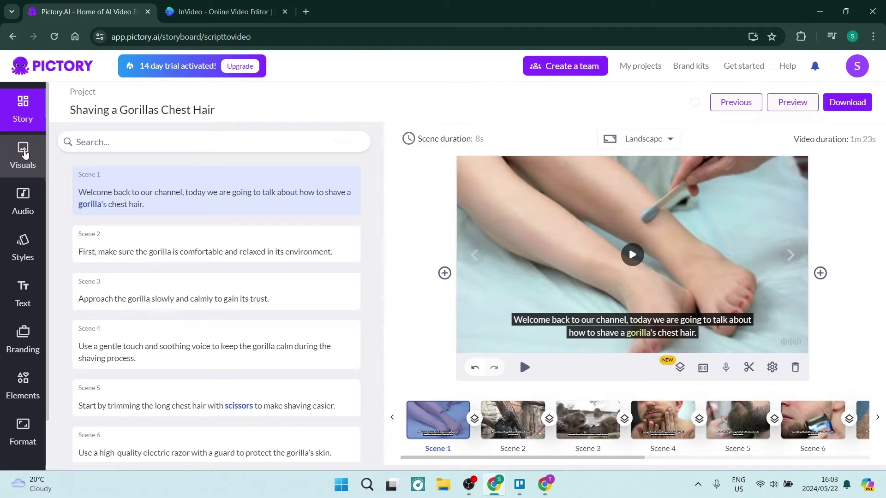
# - Search the Visuals library for 'gorilla' and browse the stock clip results
pyautogui.click(23, 154)
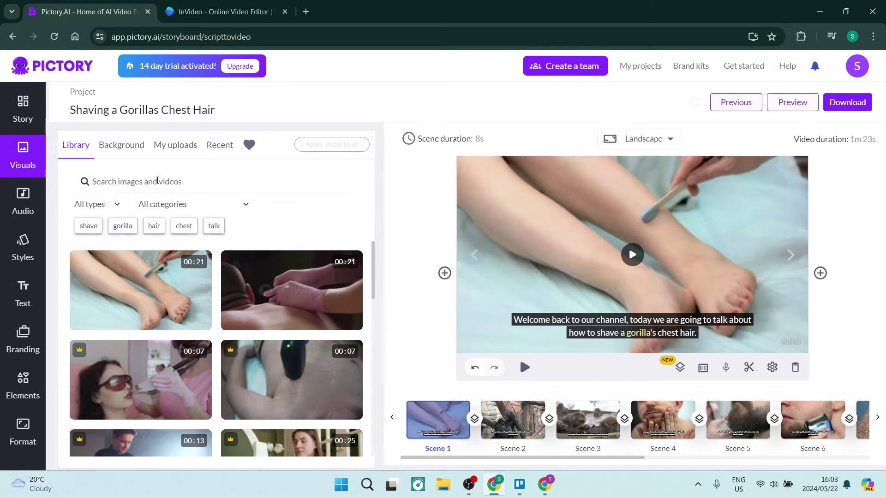
pyautogui.click(157, 180)
pyautogui.write('gorilaa')
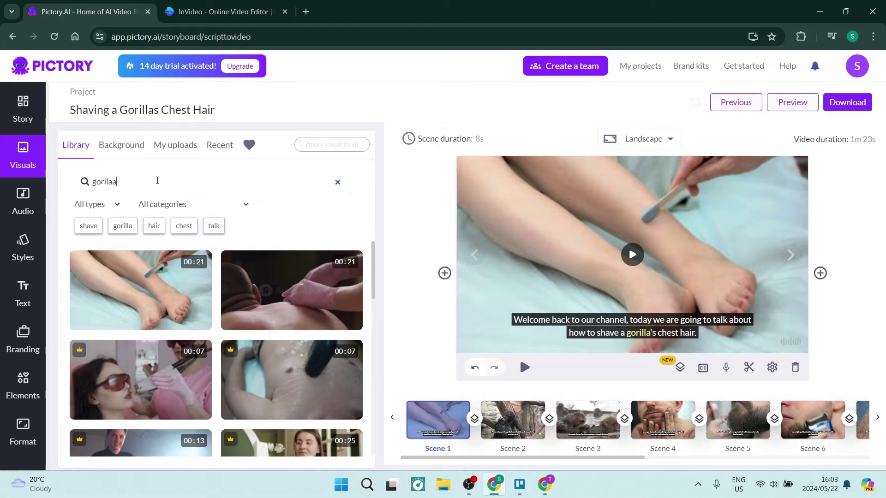
pyautogui.press('BackSpace')
pyautogui.press('BackSpace')
pyautogui.write('la')
pyautogui.scroll(-1, 263, 373)
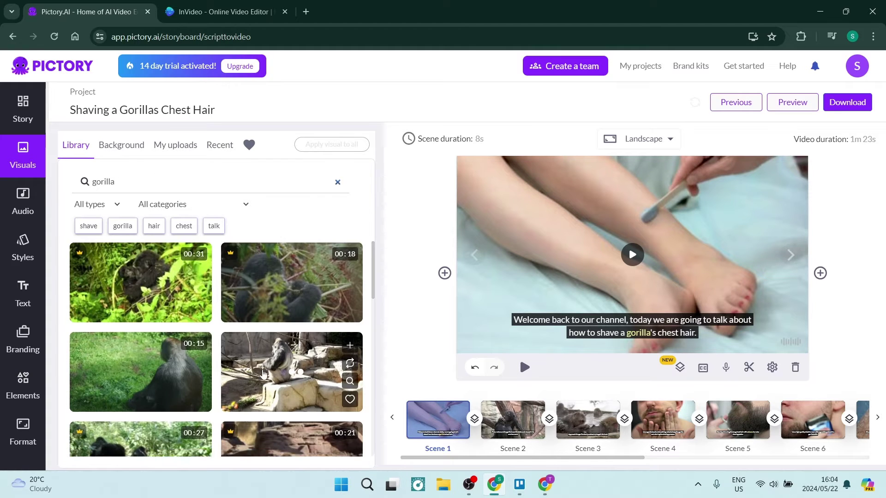
pyautogui.scroll(-6, 263, 373)
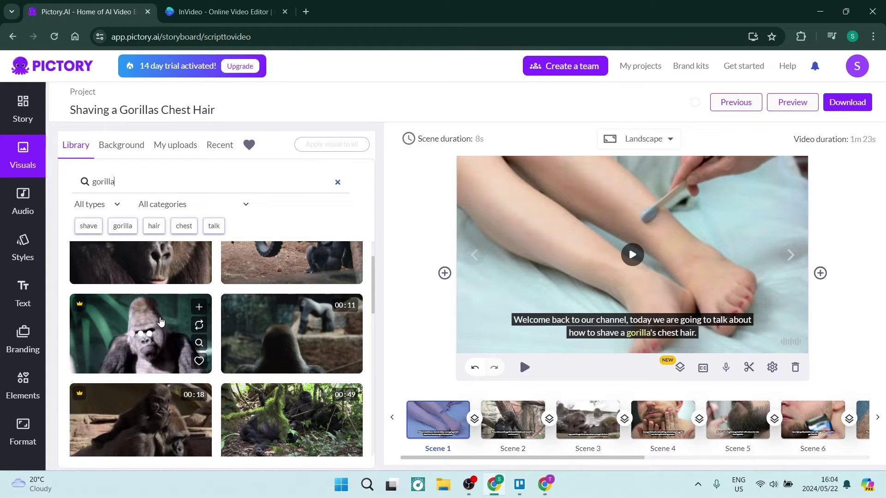
pyautogui.scroll(5, 304, 318)
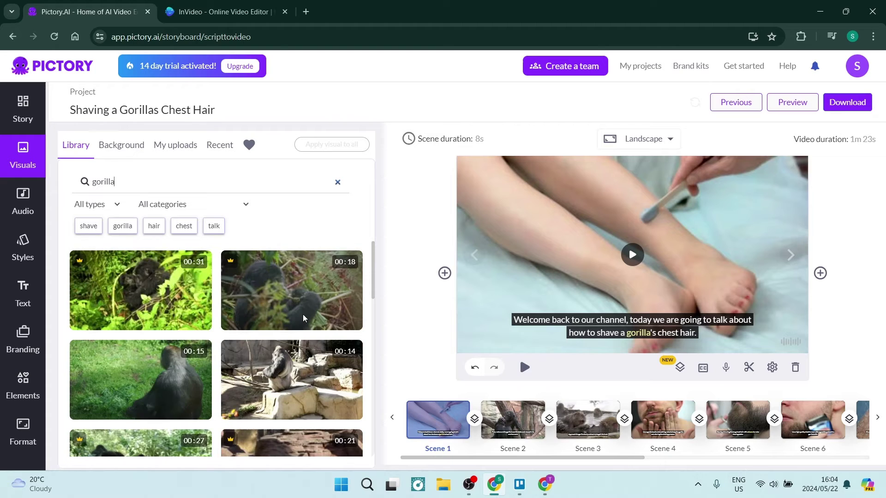
pyautogui.scroll(-2, 295, 304)
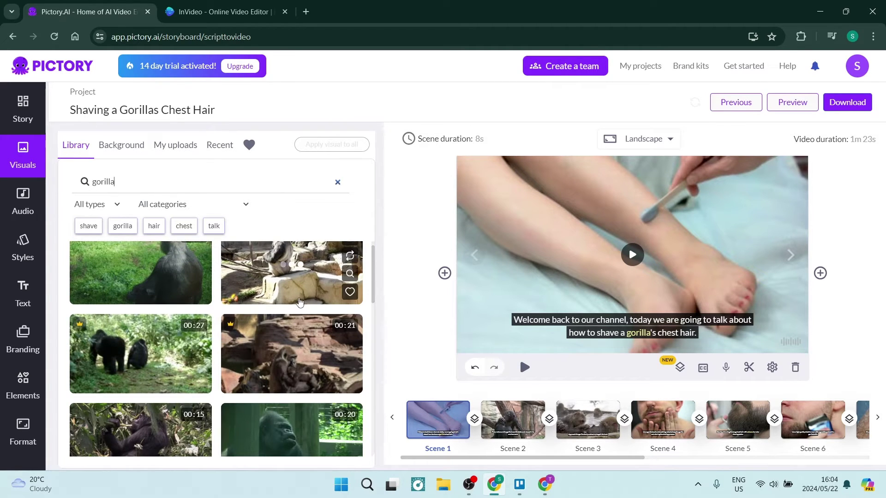
pyautogui.scroll(2, 299, 302)
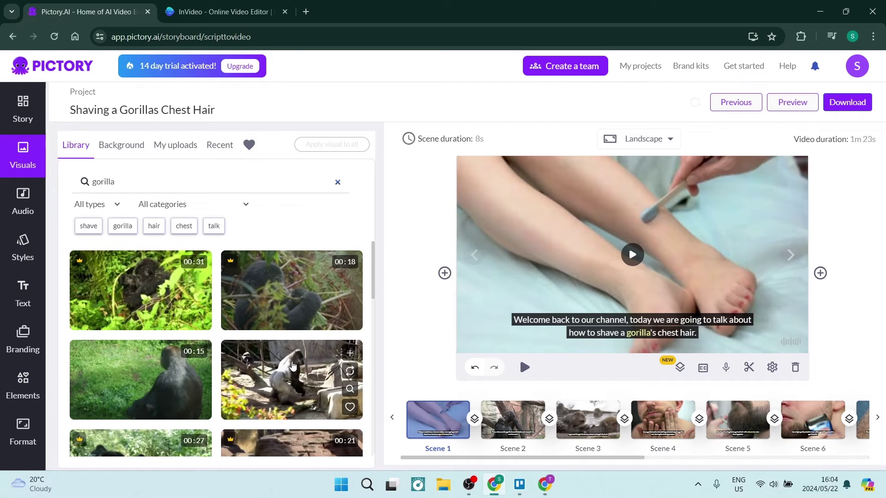
# - Swap Scene 1's background to the stock clip of a gorilla sitting on rocks
pyautogui.click(292, 366)
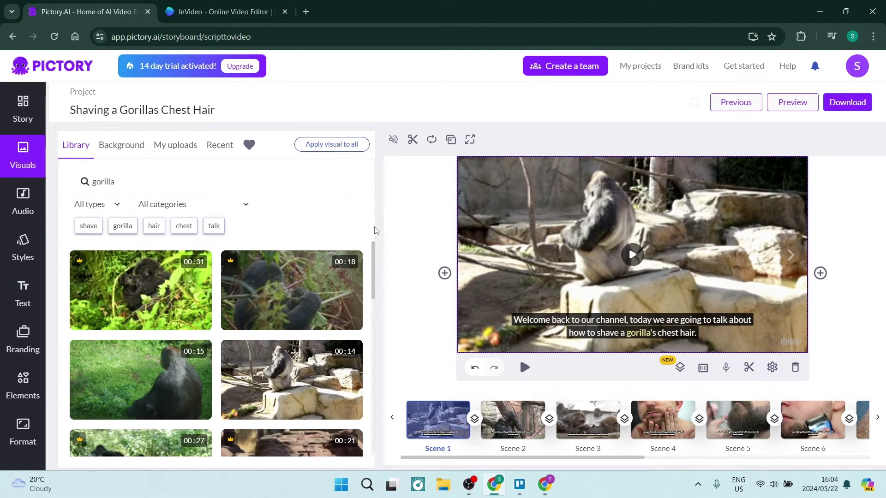
pyautogui.moveTo(288, 260)
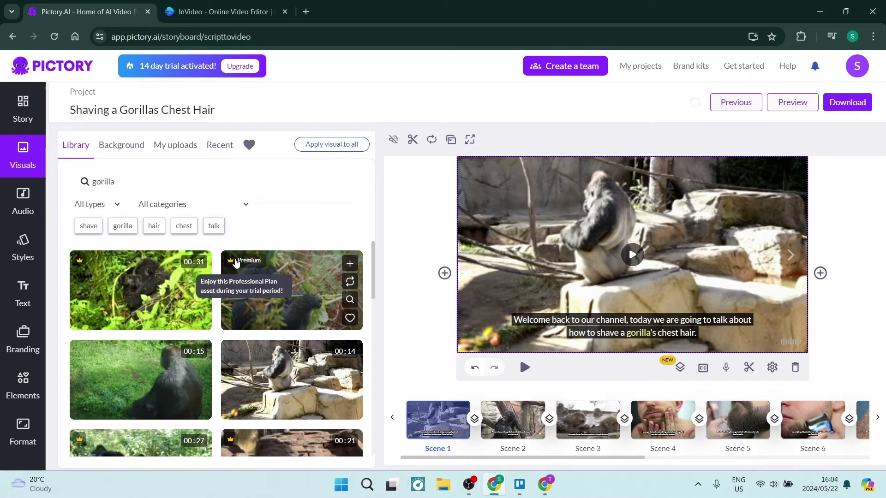
pyautogui.moveTo(123, 277)
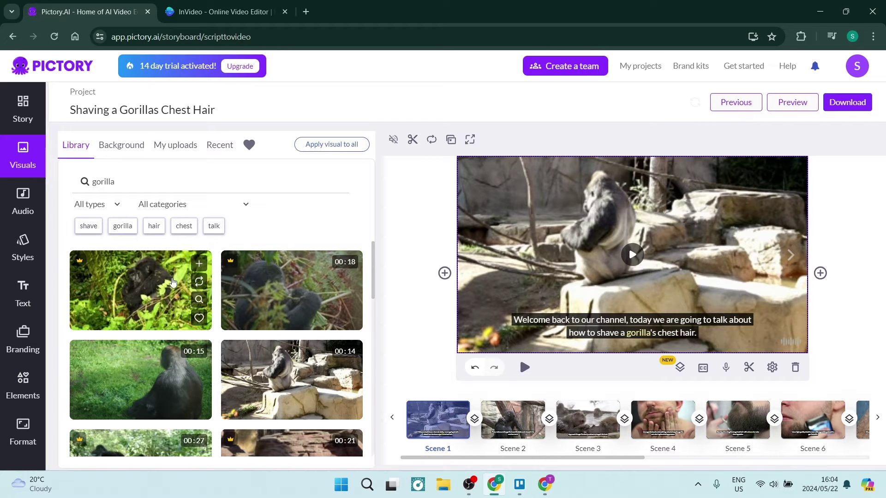
# - Browse the Audio, Voiceover, Styles, Text, Branding and Elements panels, ending on the GIPHY stickers
pyautogui.click(27, 210)
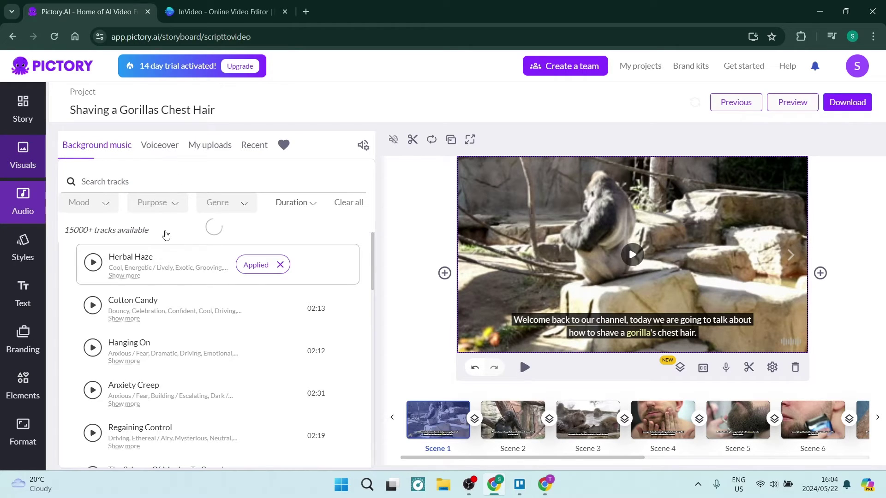
pyautogui.click(161, 149)
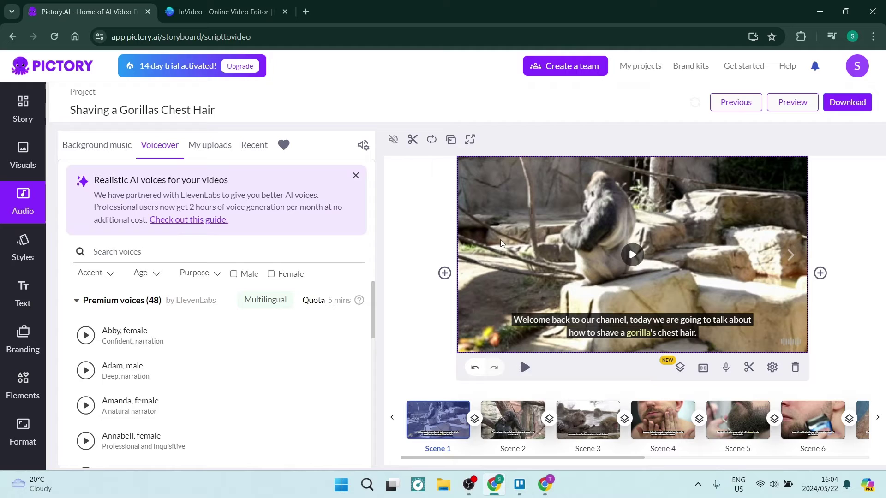
pyautogui.click(19, 257)
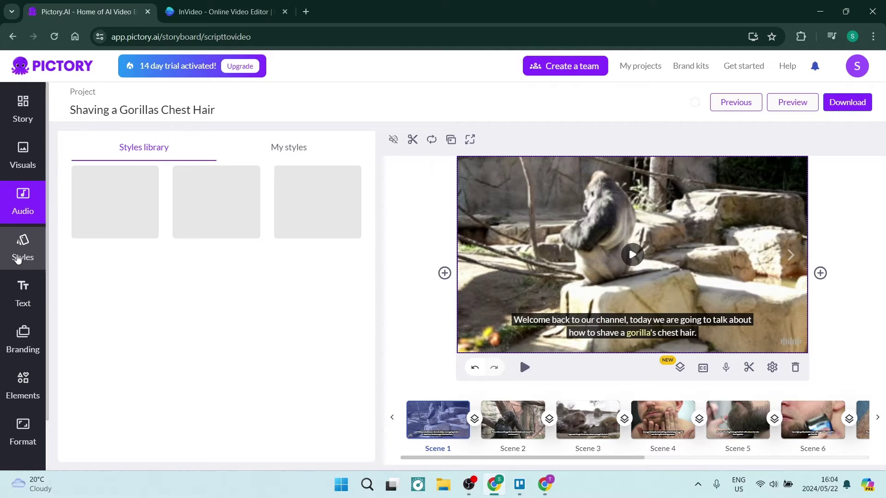
pyautogui.click(23, 295)
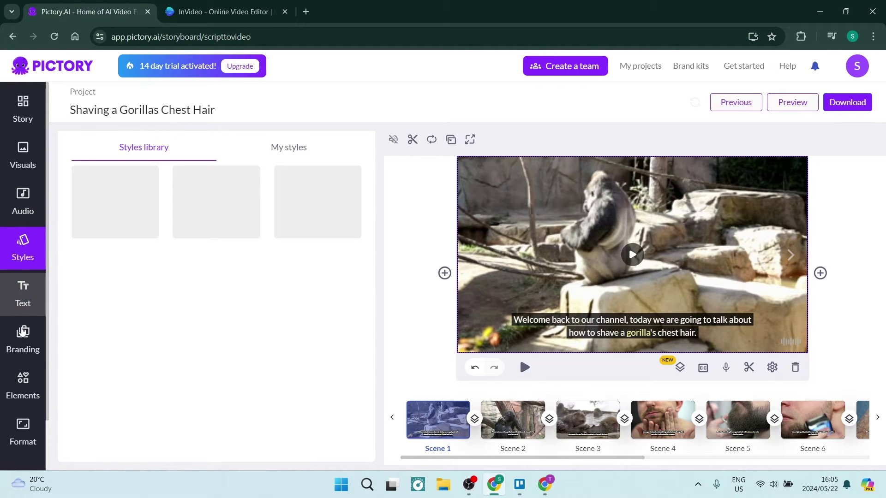
pyautogui.click(23, 339)
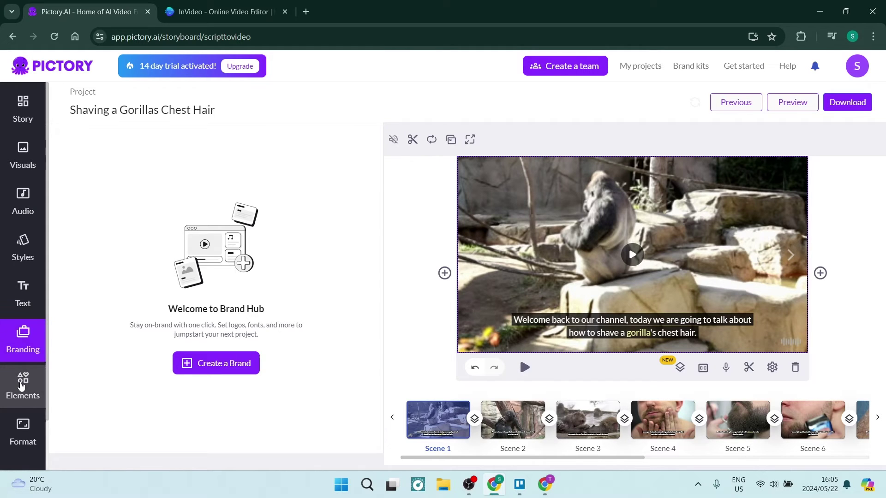
pyautogui.click(21, 385)
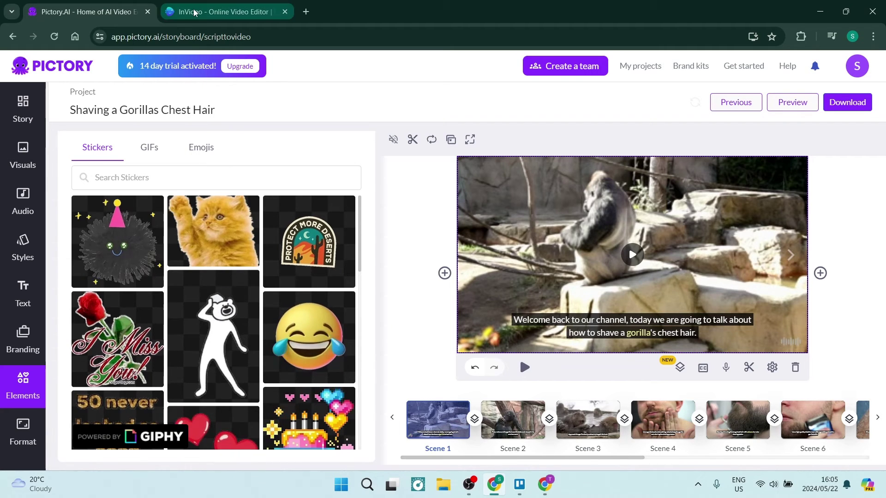
# - In InVideo, open the Minimalist Digital Marketing Hacks Slideshow template from AI text-to-video
pyautogui.click(221, 12)
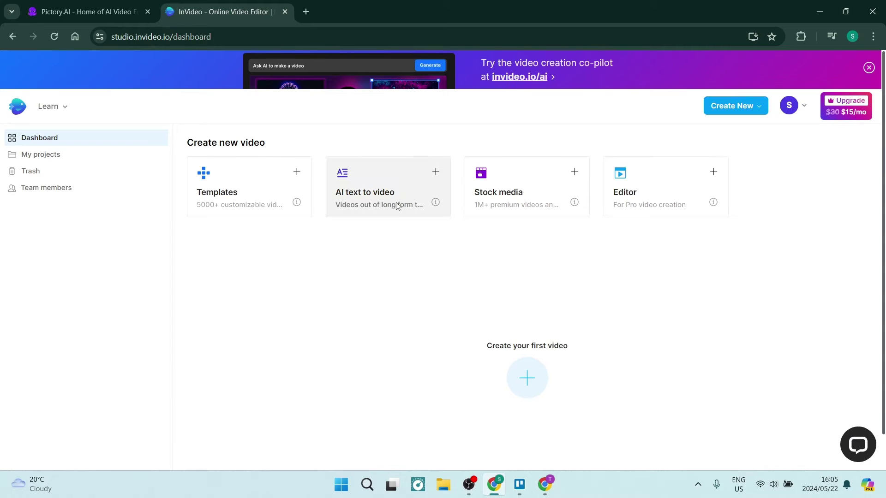
pyautogui.click(369, 193)
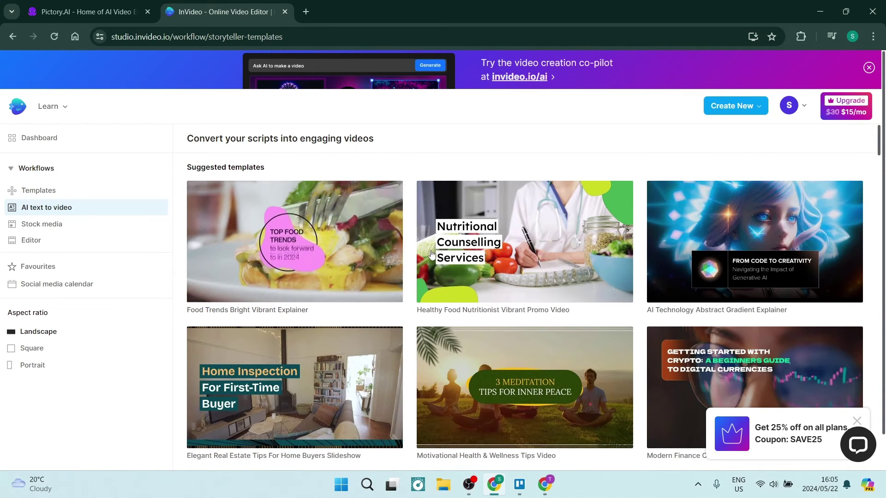
pyautogui.scroll(-4, 461, 268)
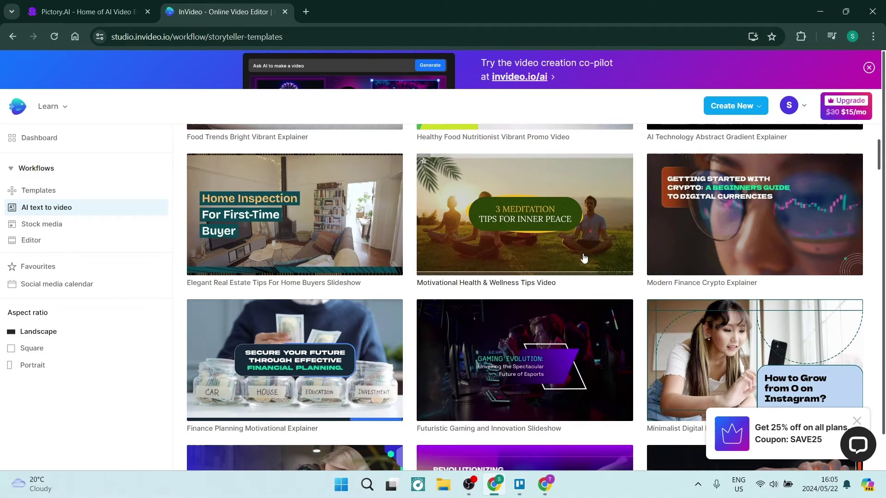
pyautogui.scroll(-1, 677, 299)
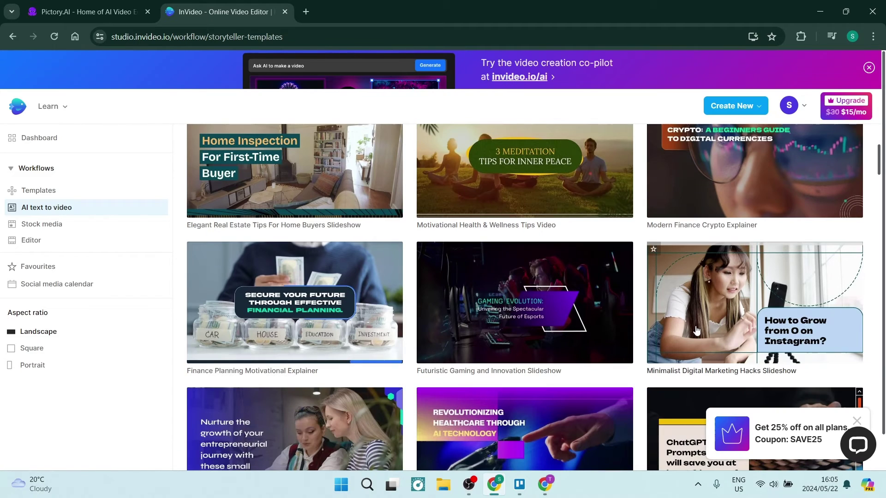
pyautogui.click(701, 303)
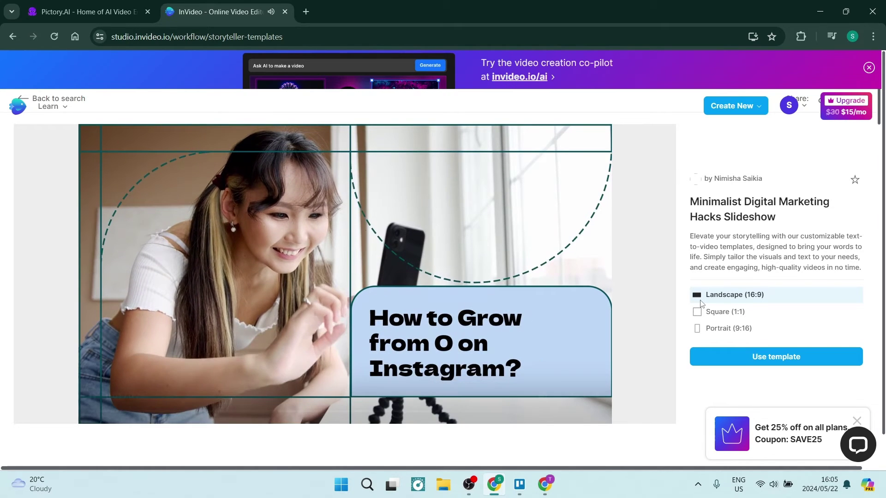
# - Use the template and generate an AI script from the prompt 'how to shave a gorilla's chest'
pyautogui.click(720, 353)
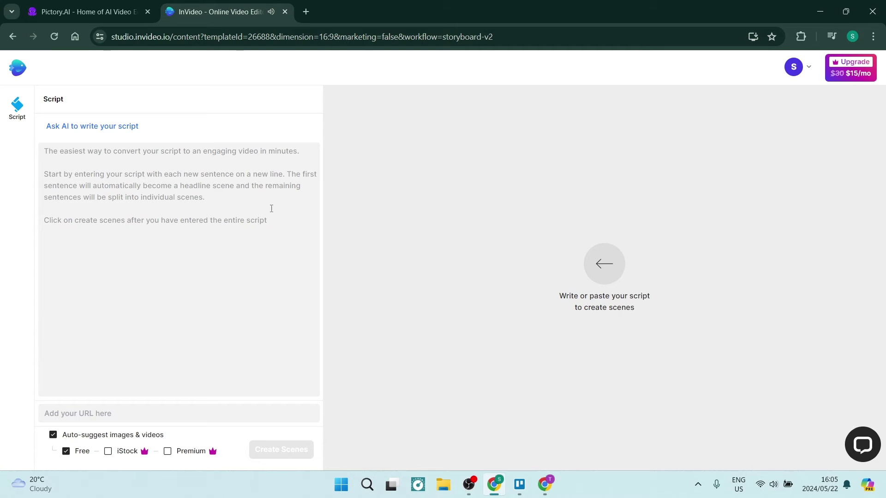
pyautogui.click(107, 162)
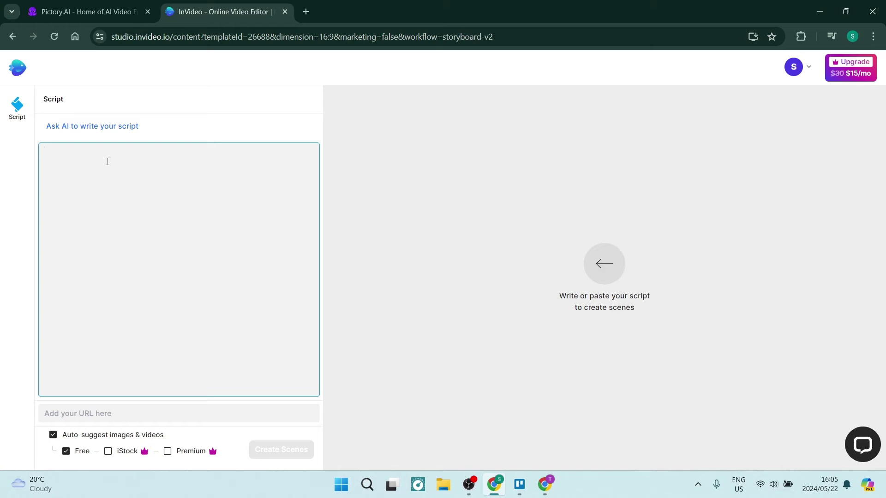
pyautogui.click(96, 127)
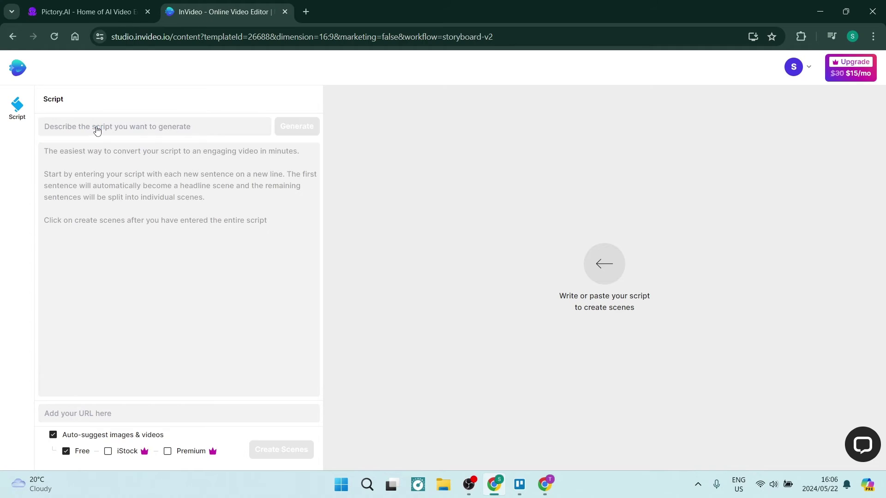
pyautogui.write('how to shave a gorill')
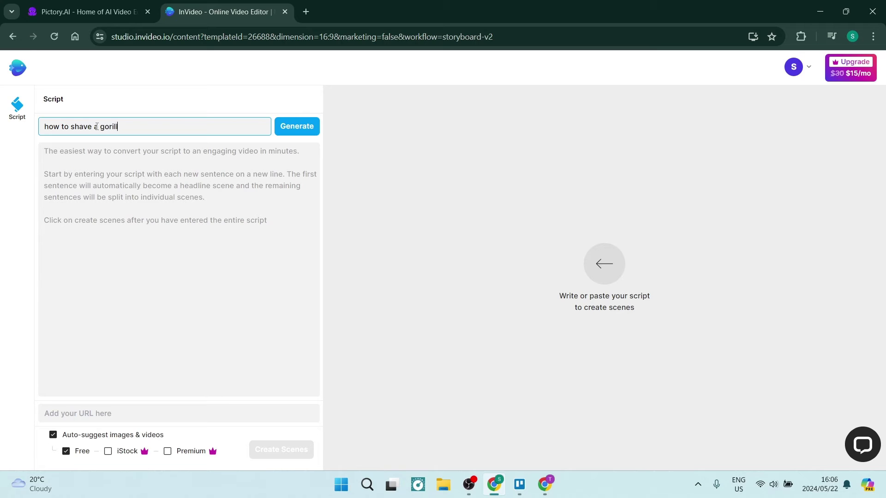
pyautogui.write('s chest')
pyautogui.click(280, 126)
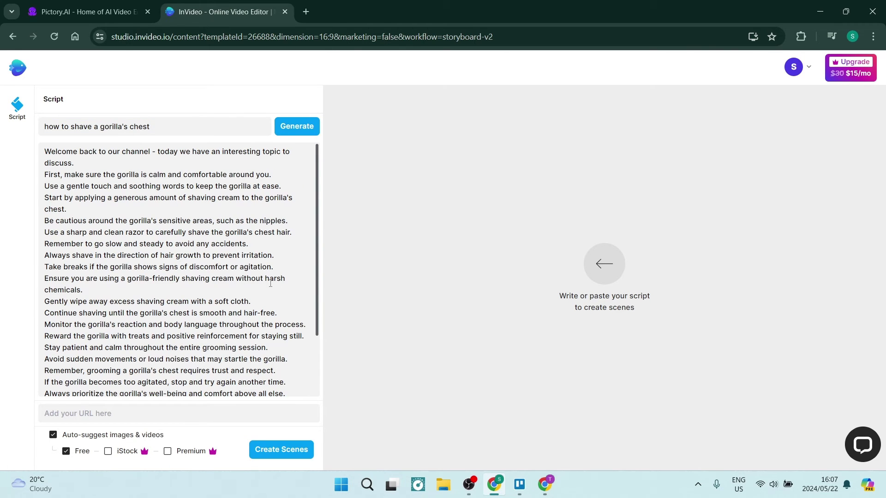
pyautogui.scroll(-3, 206, 253)
pyautogui.scroll(3, 199, 271)
pyautogui.scroll(-3, 224, 272)
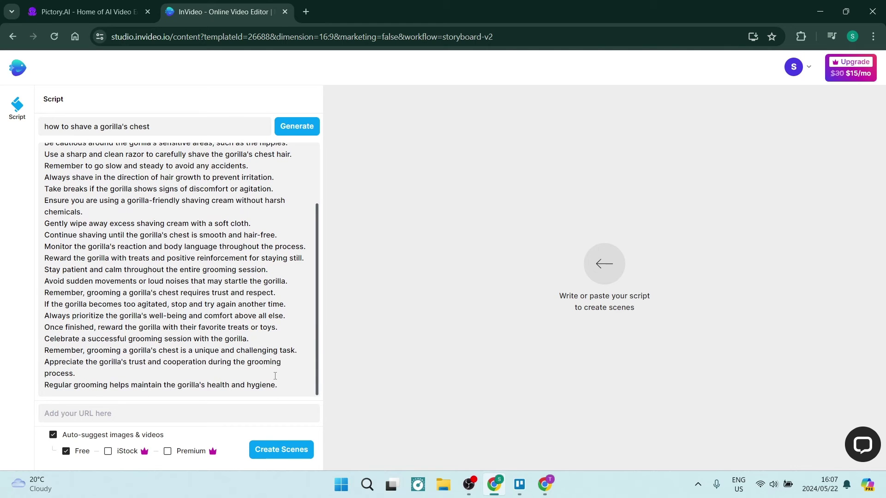
# - Create scenes from the script and review the resulting 24-scene storyboard
pyautogui.click(270, 451)
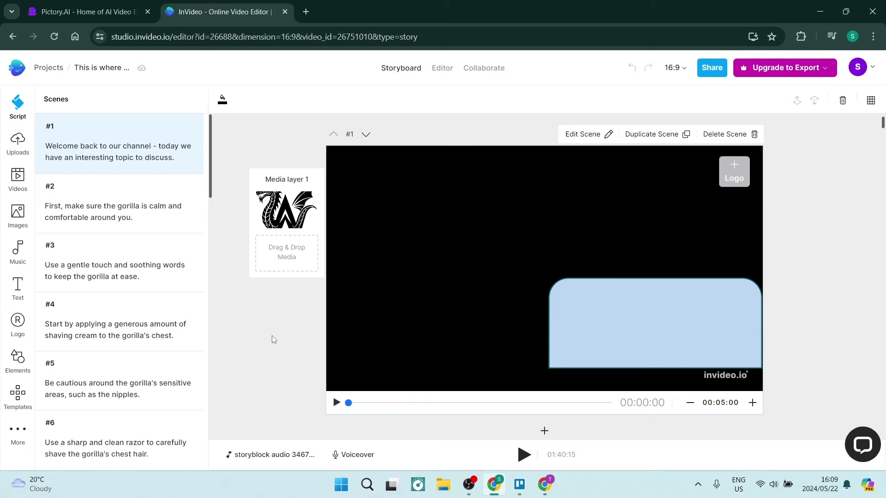
pyautogui.scroll(-6, 86, 193)
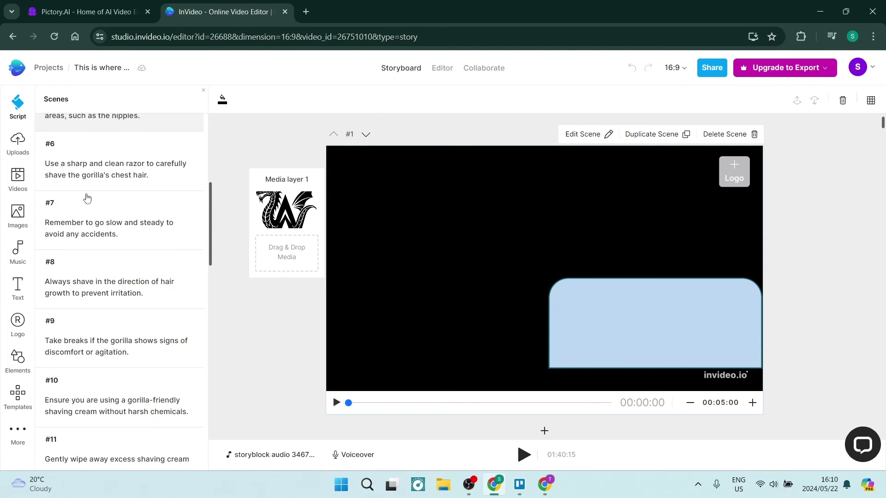
pyautogui.scroll(-7, 87, 291)
pyautogui.scroll(-7, 94, 323)
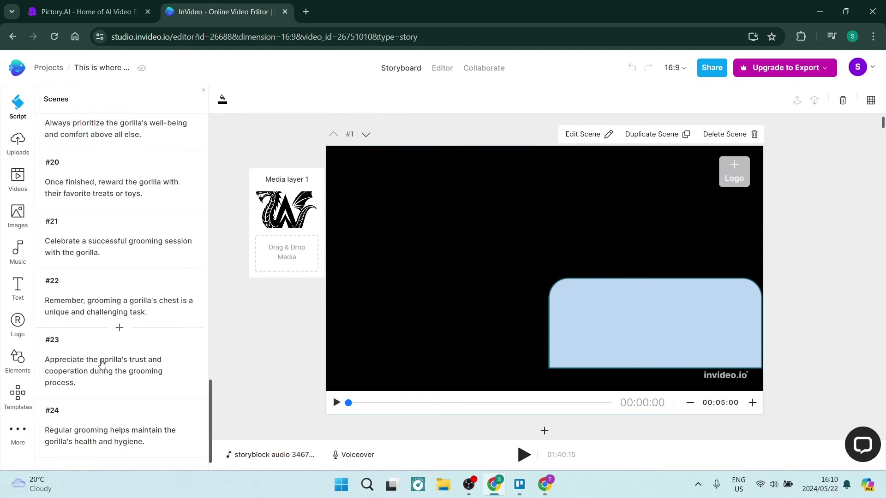
pyautogui.scroll(16, 104, 367)
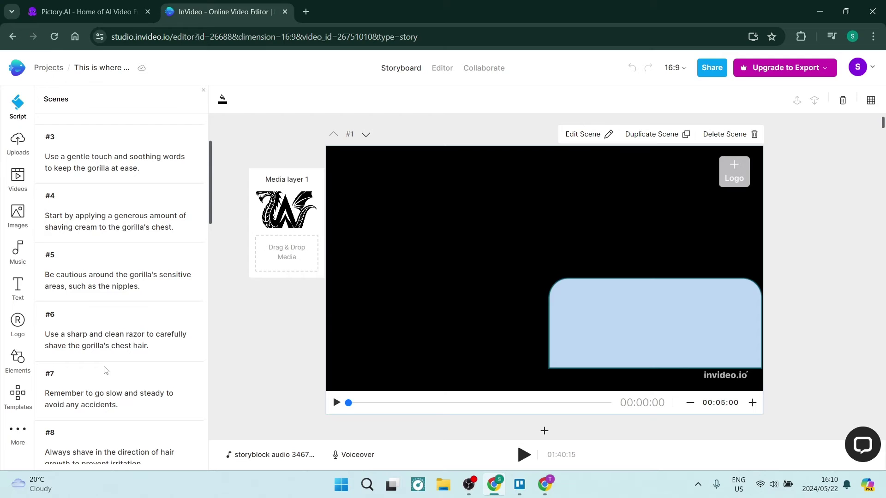
pyautogui.scroll(3, 105, 371)
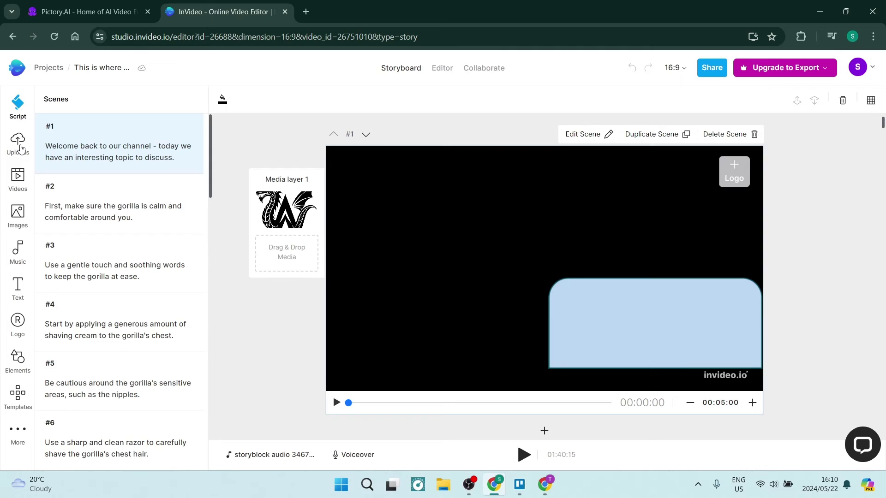
# - Search InVideo's stock videos for 'gor' gorilla clips, then show the stock image library
pyautogui.click(19, 177)
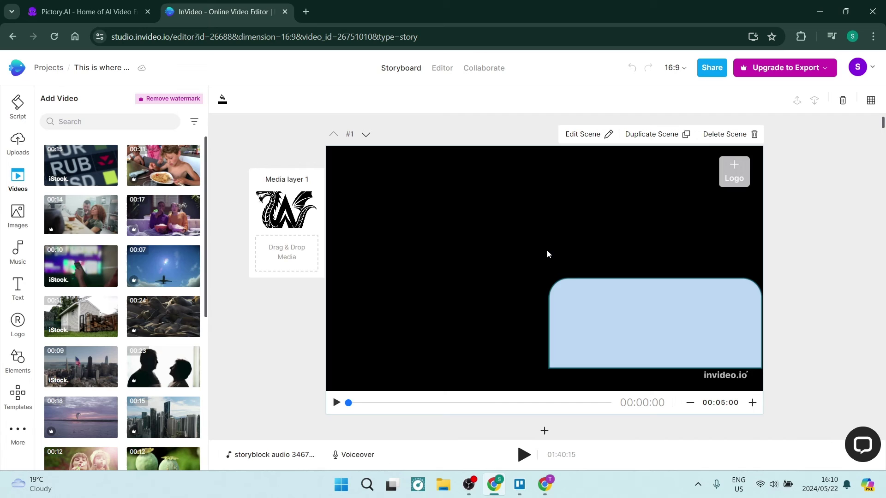
pyautogui.click(107, 121)
pyautogui.write('gorilla')
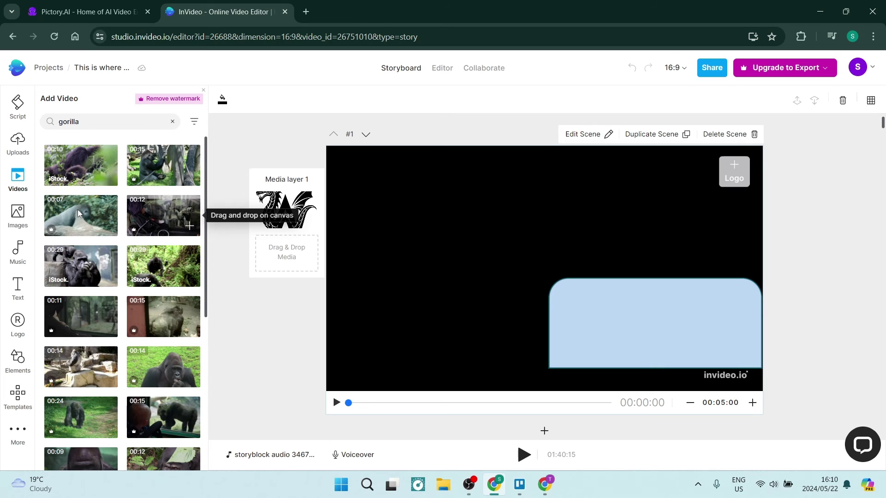
pyautogui.click(17, 215)
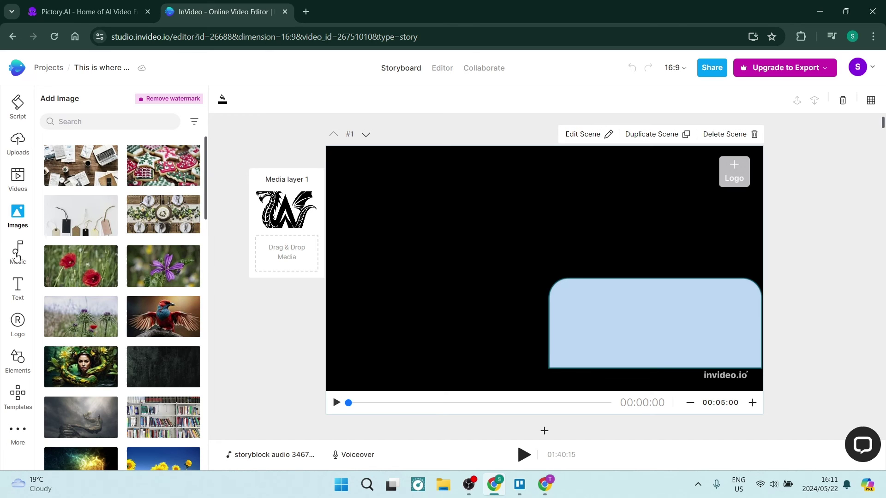
# - Show InVideo's mood-sorted music library, then return to the 'Shaving a Gorillas Chest Hair' Pictory project
pyautogui.click(17, 253)
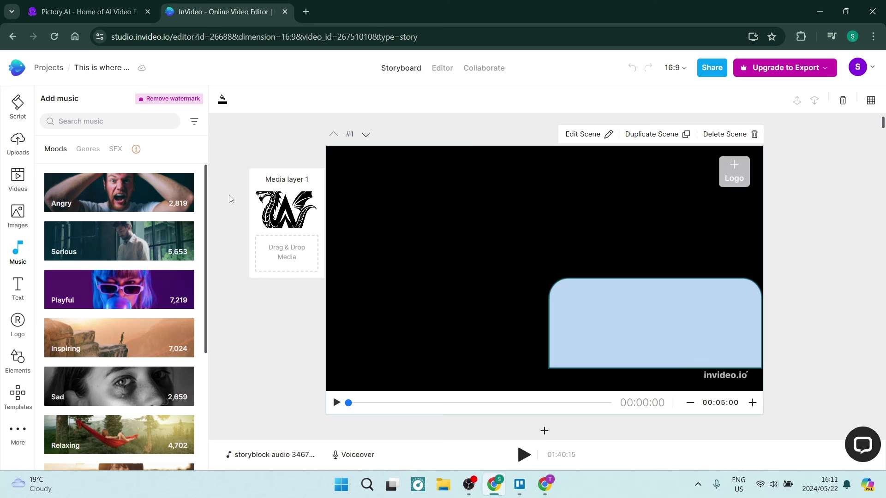
pyautogui.click(74, 11)
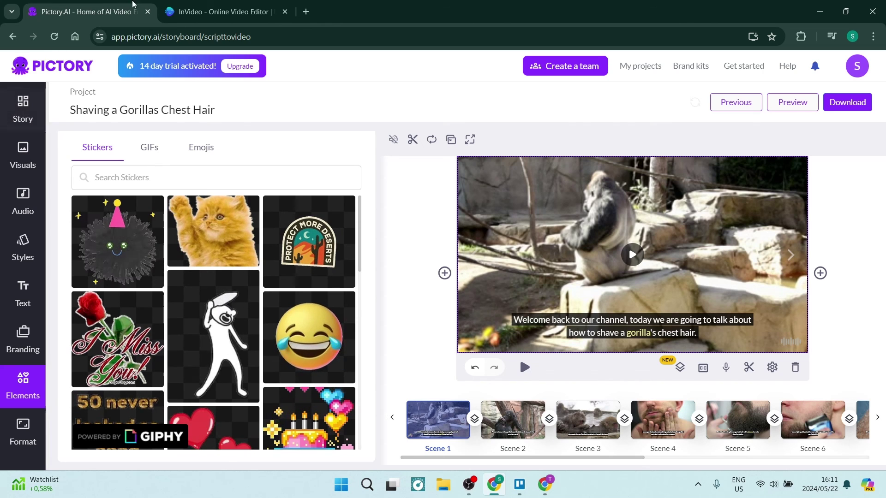
# - Return to the InVideo gorilla-shaving storyboard at scene #1 with its music library
pyautogui.click(217, 11)
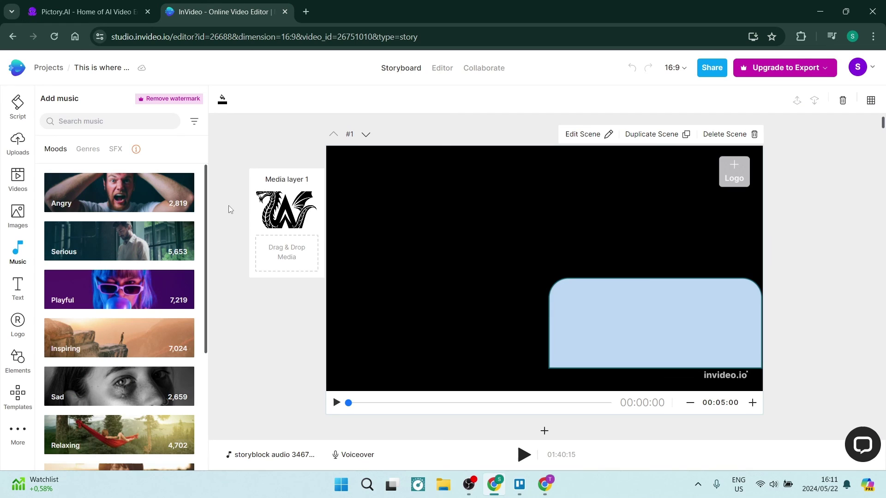